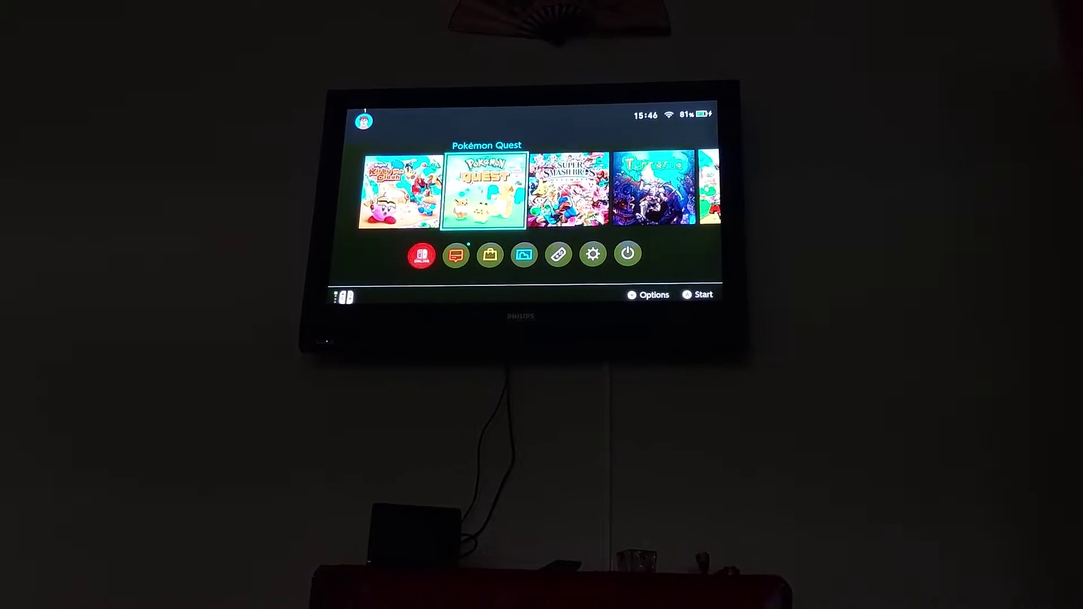
key(Right)
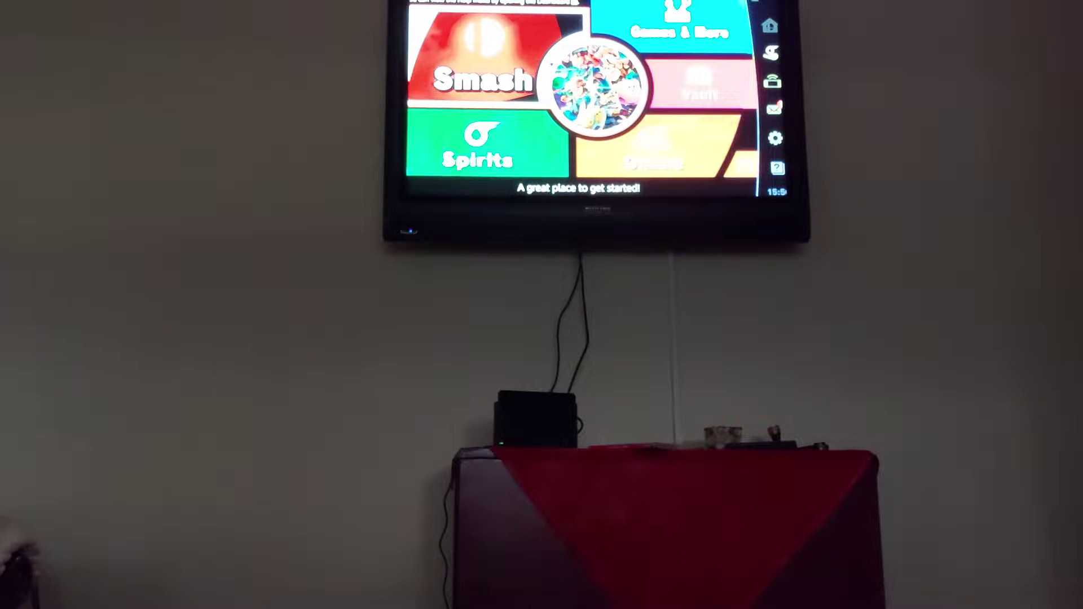
key(Right)
key(Right)
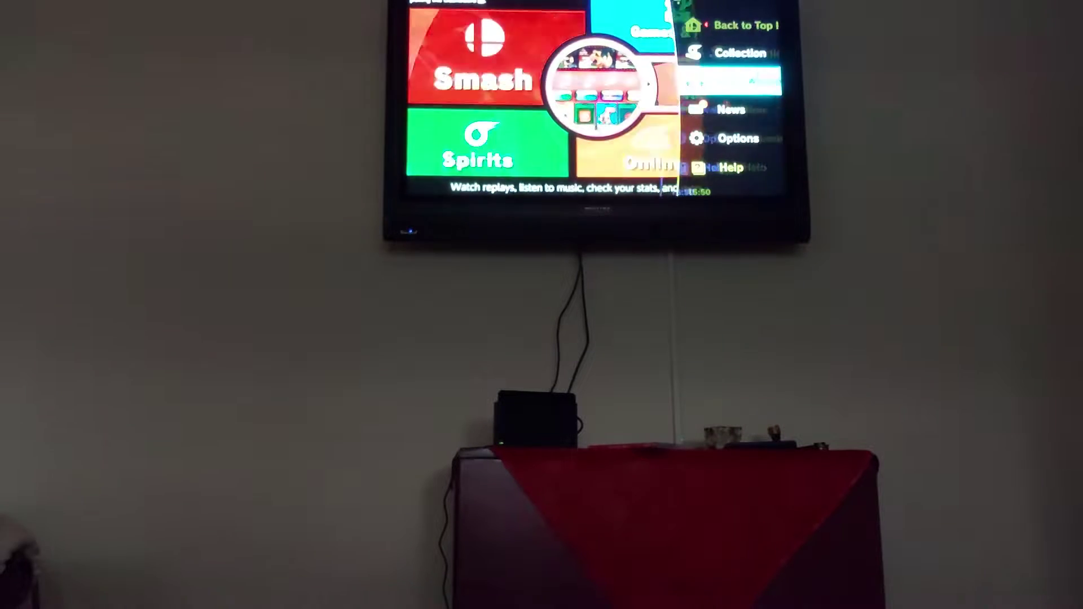
key(Left)
key(Up)
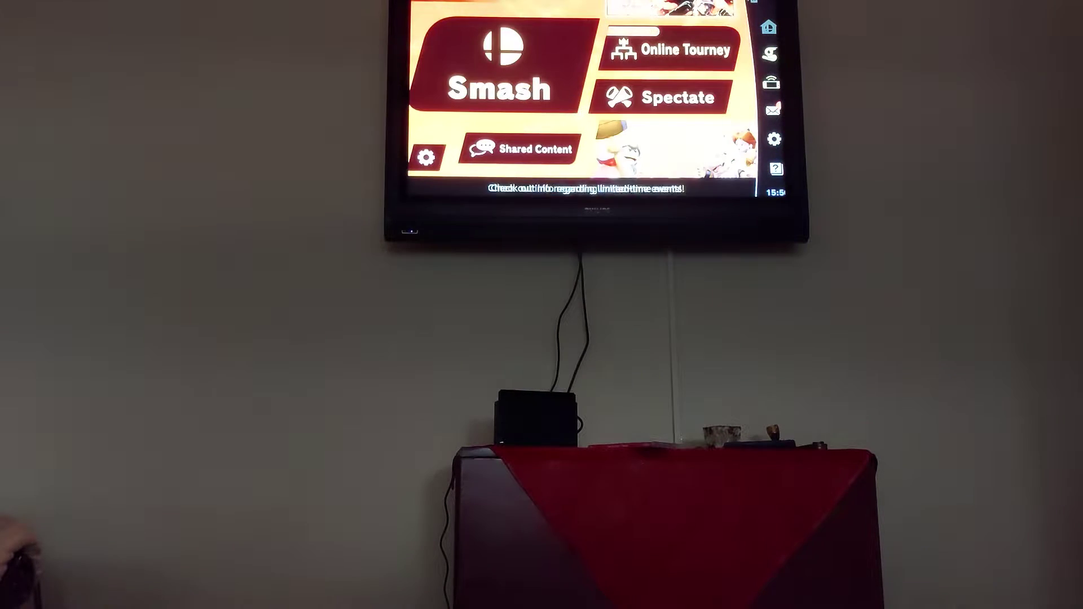
key(Down)
key(Down)
key(Down)
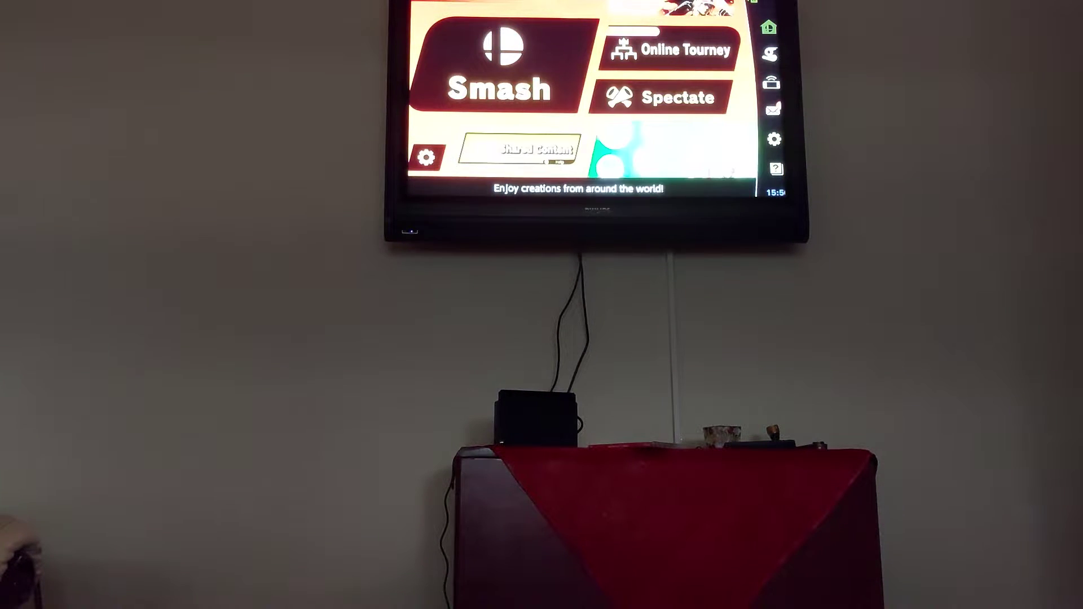
key(Up)
key(Right)
key(Left)
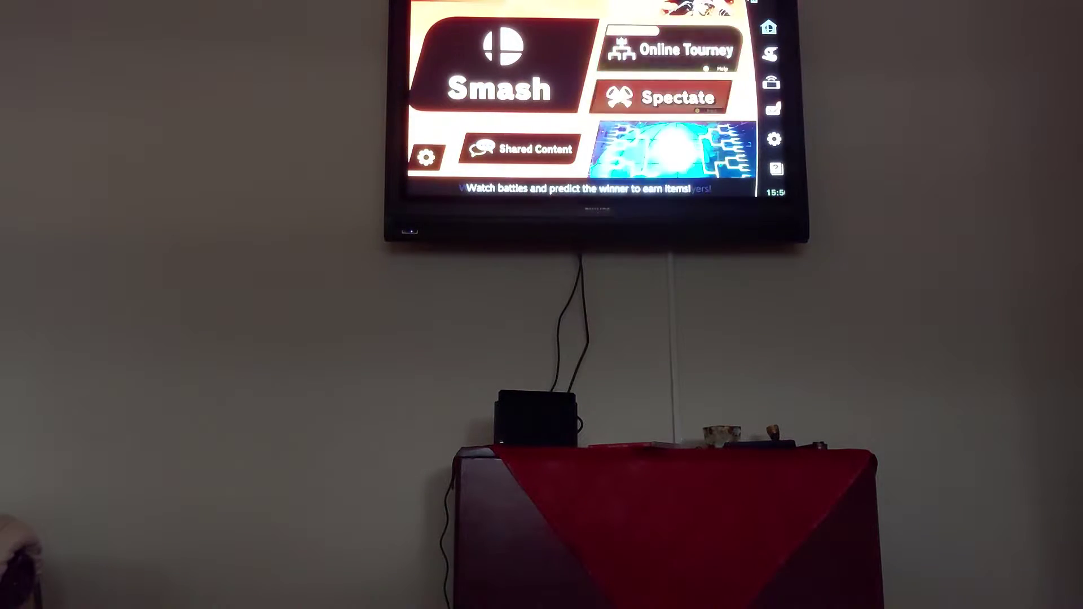
key(Left)
key(Right)
key(Right)
key(Left)
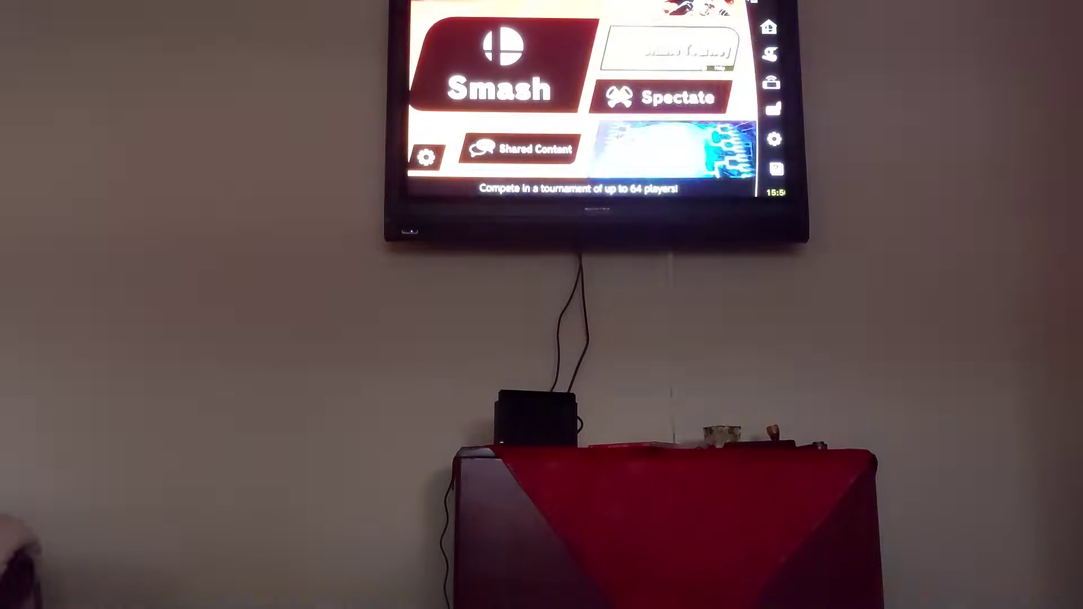
key(Down)
key(Up)
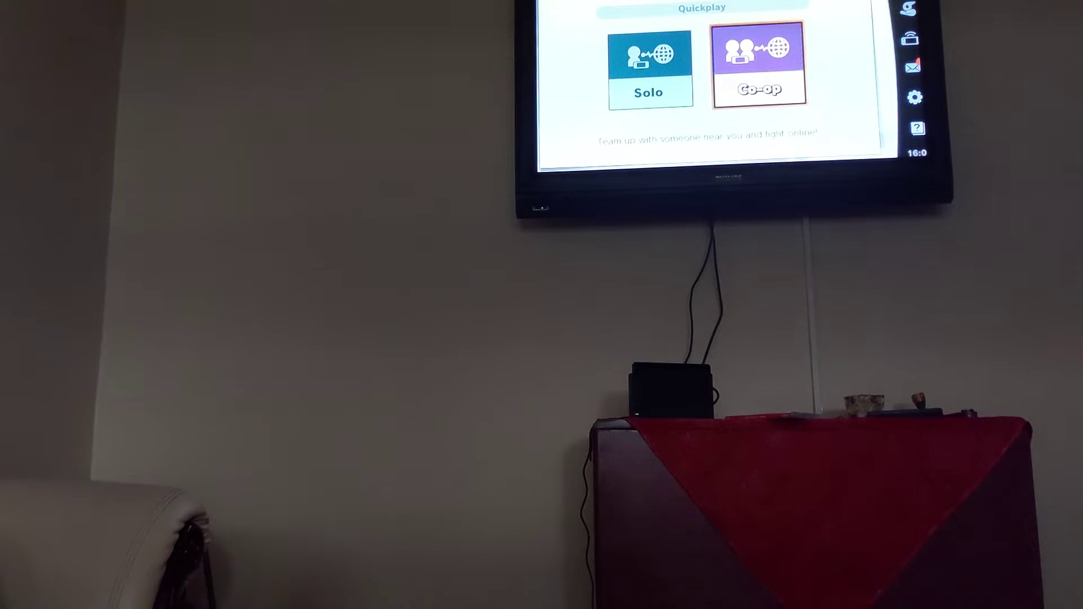
key(Left)
key(Return)
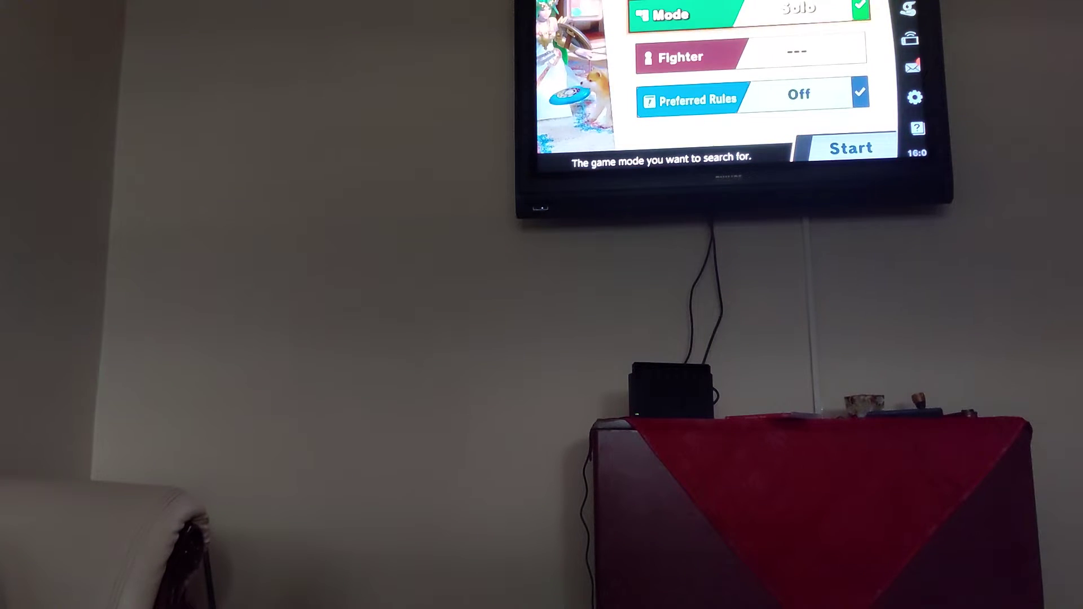
key(Down)
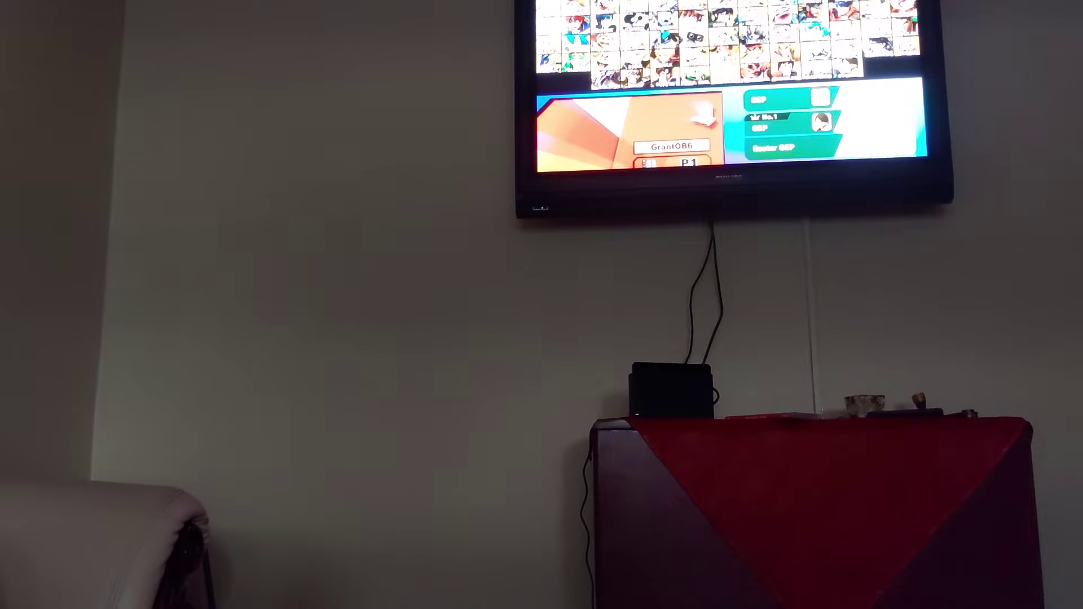
key(Return)
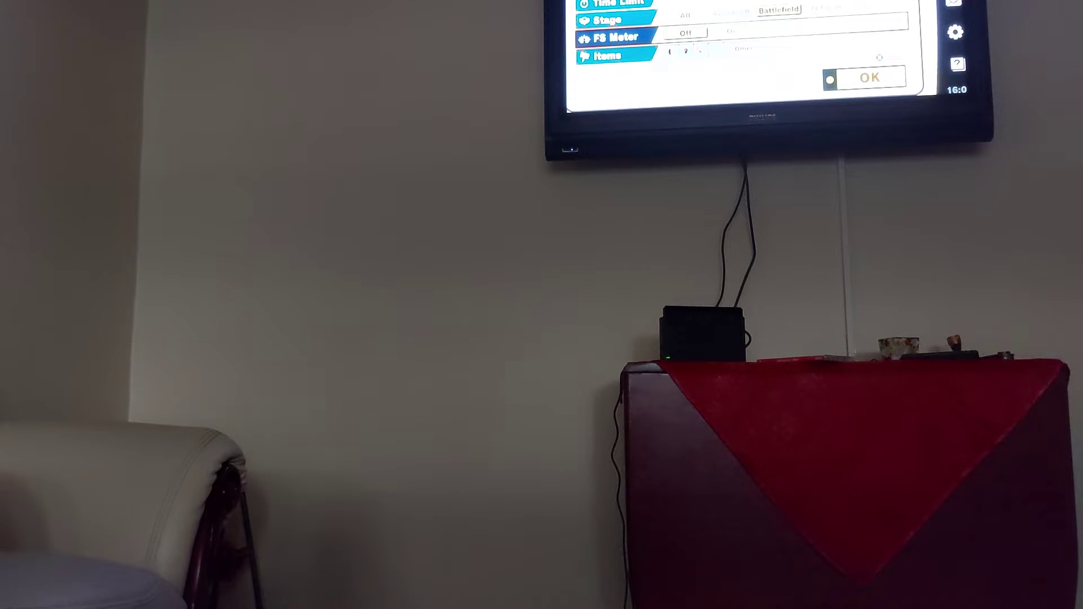
key(Down)
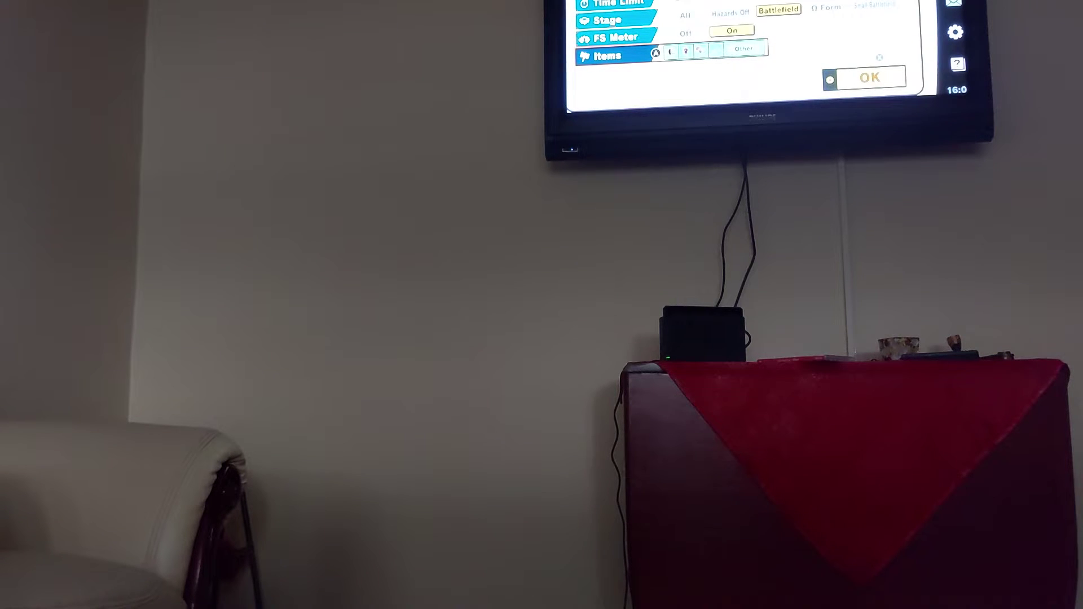
key(Down)
key(Return)
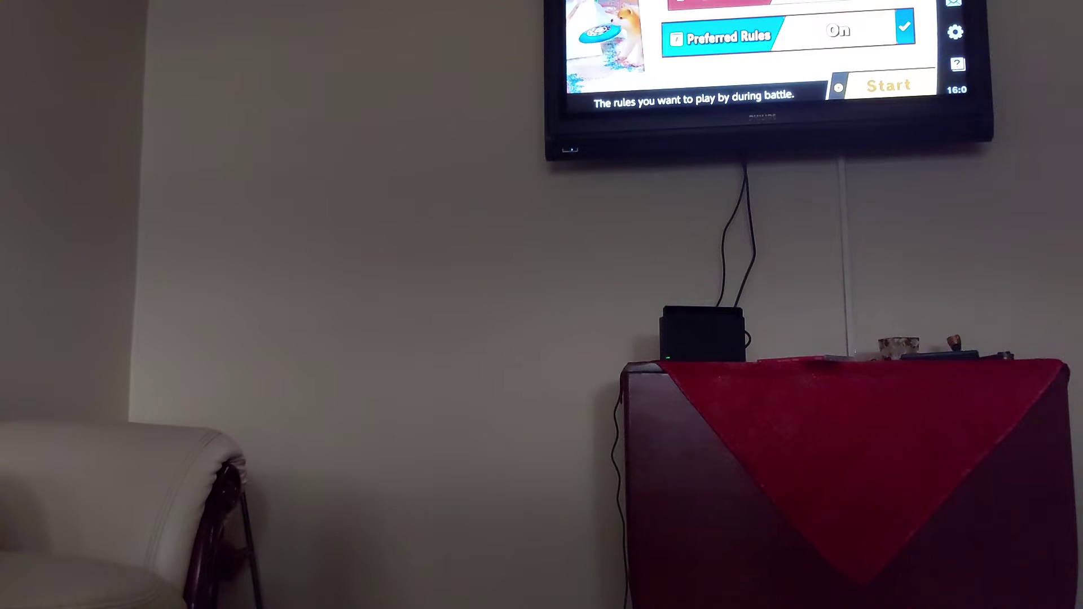
key(Return)
key(Right)
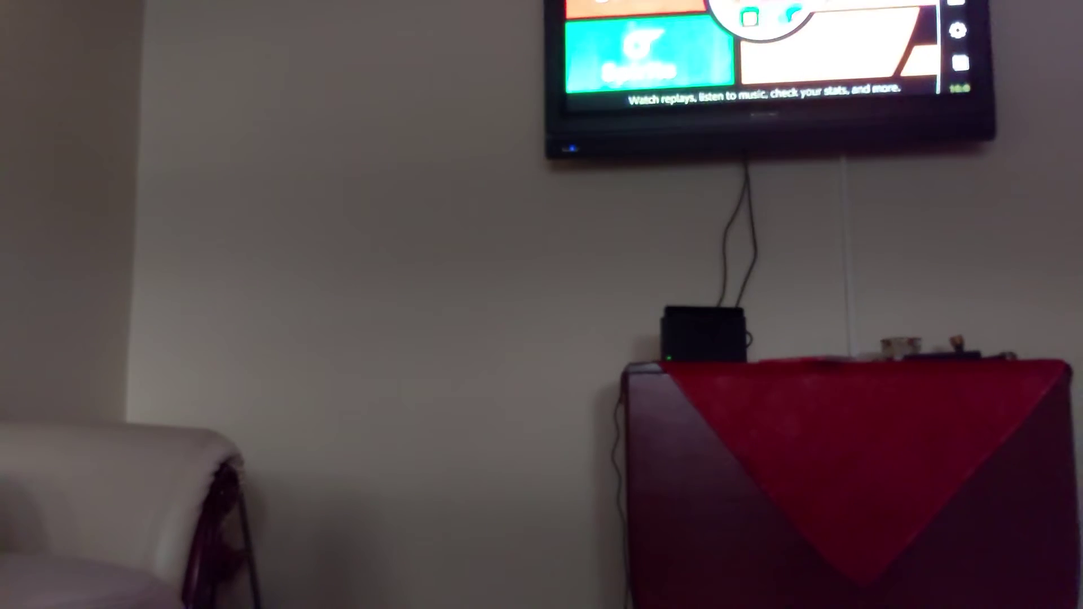
key(Down)
key(Right)
key(Up)
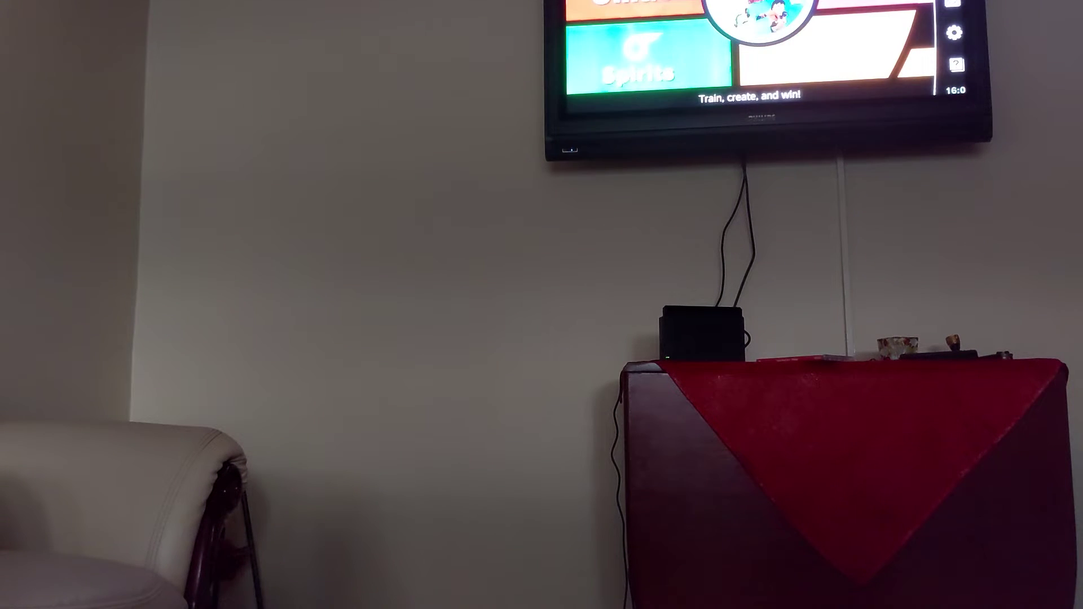
key(Down)
key(Right)
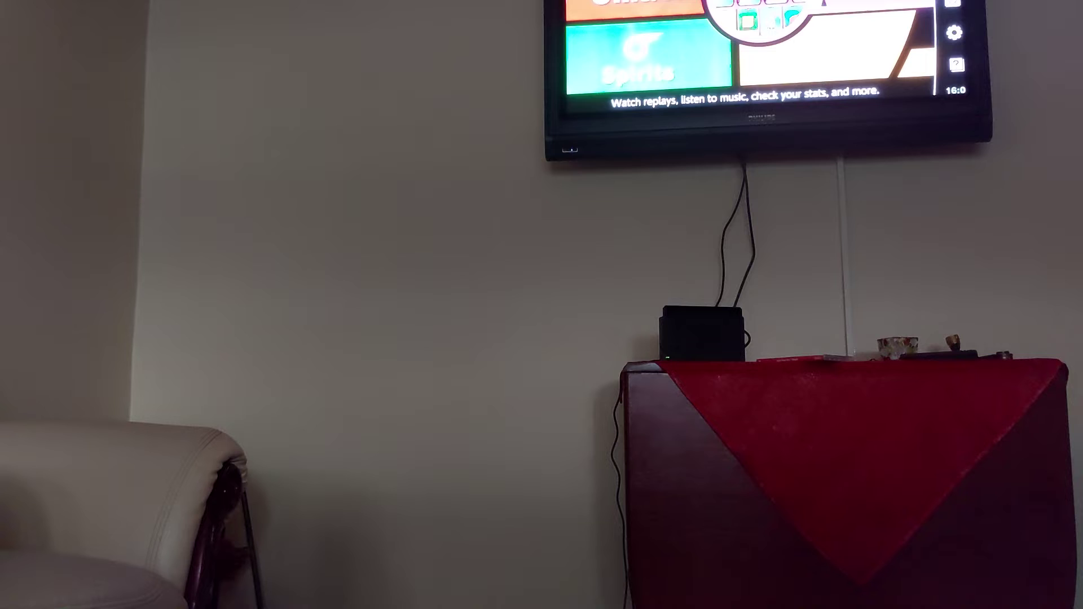
key(Up)
key(Right)
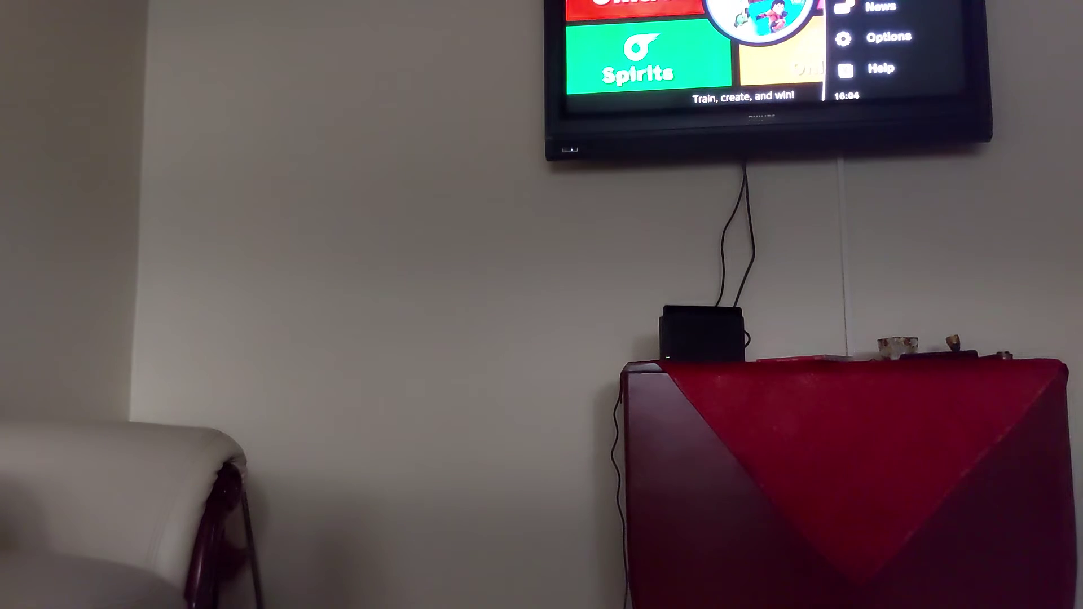
key(Down)
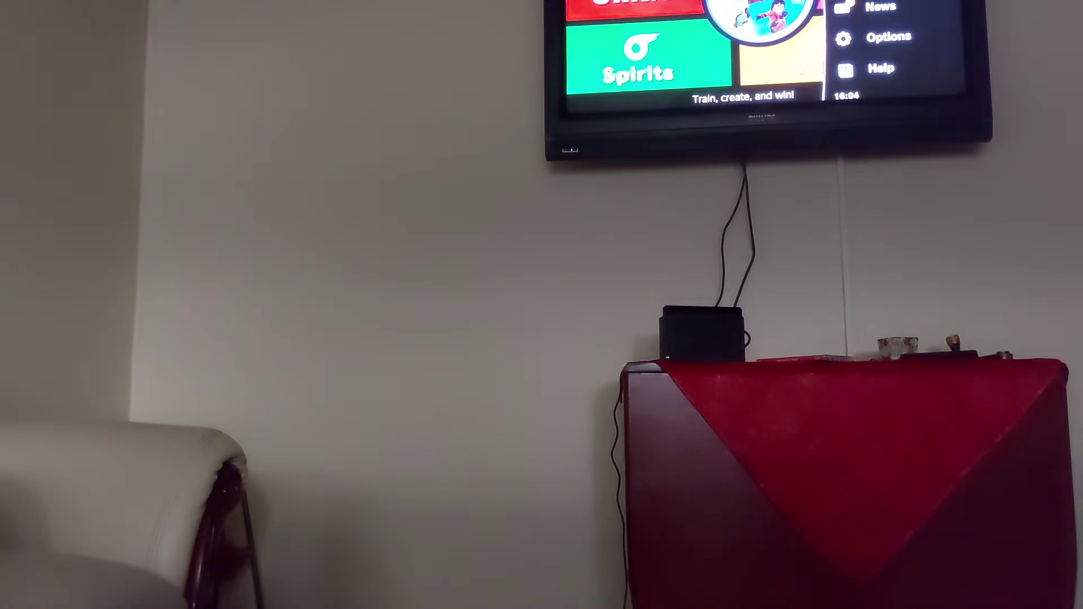
key(Up)
key(Up)
key(Left)
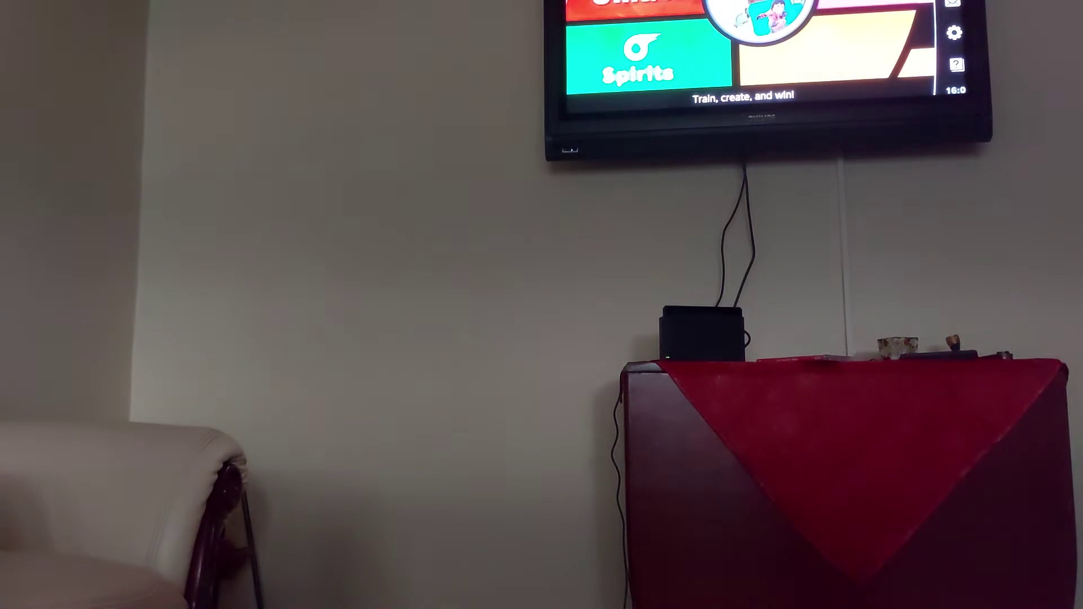
key(Down)
key(Up)
key(Left)
key(Return)
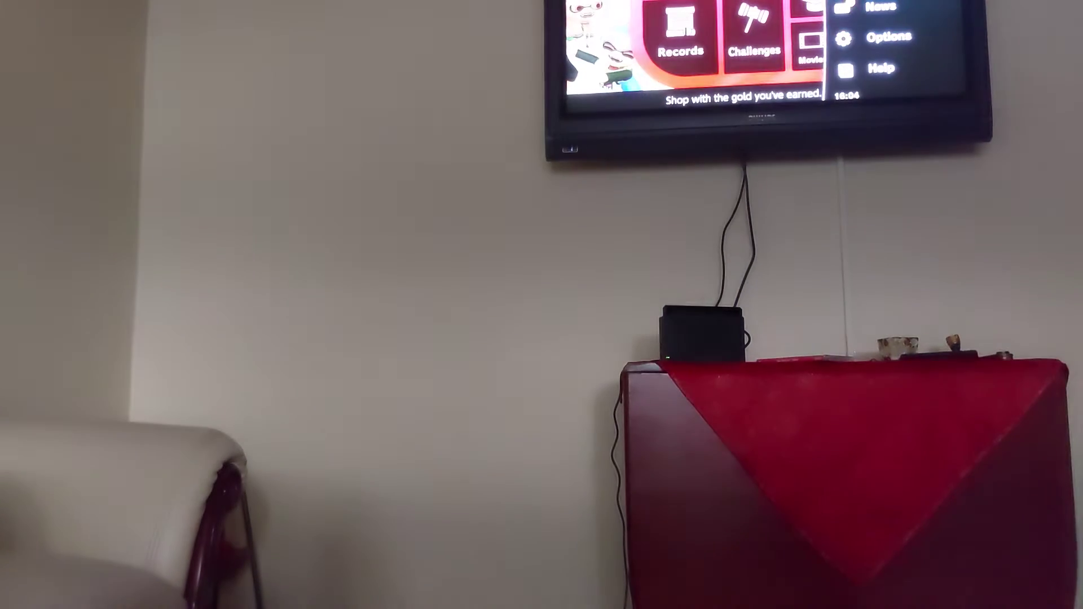
key(Down)
key(Down)
key(Up)
key(Up)
key(Up)
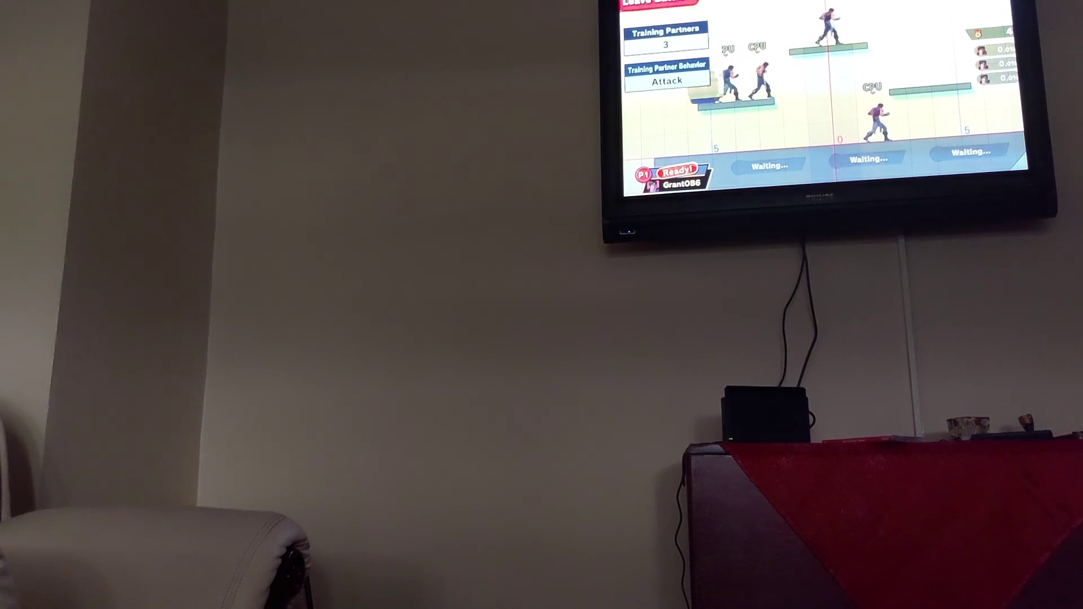
key(Escape)
key(Return)
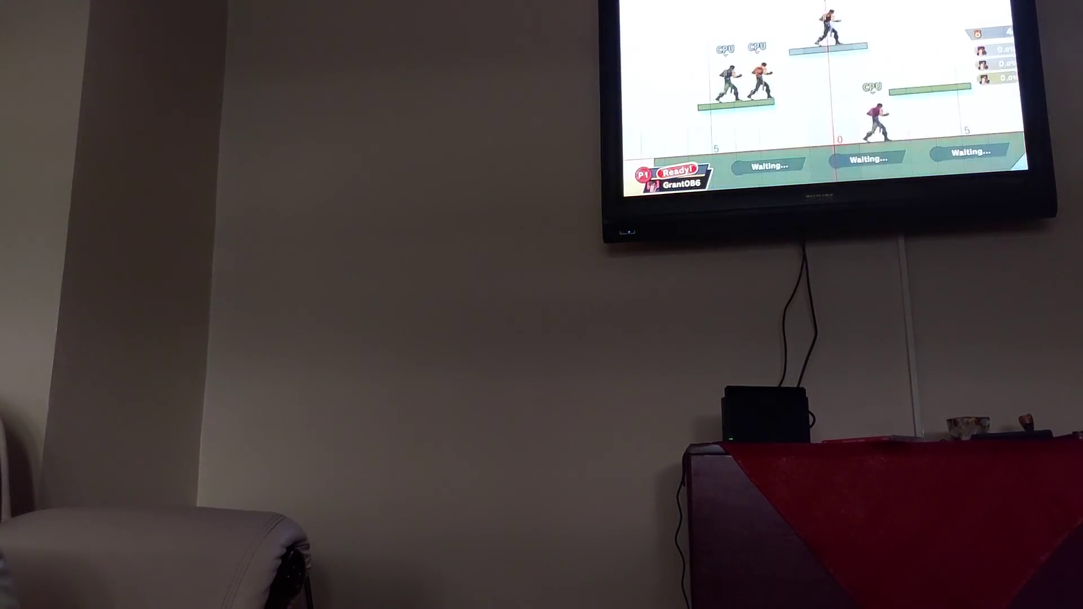